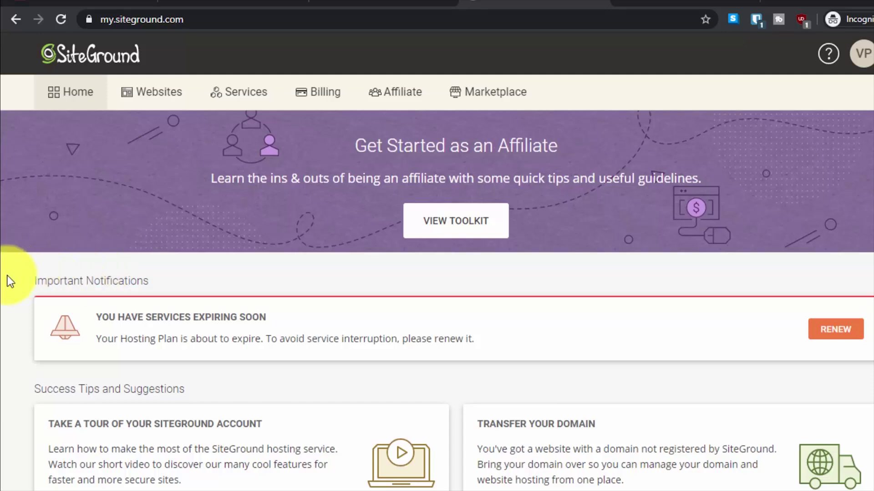
# Scroll through the SiteGround account Home page with its expiring hosting plan notice
pyautogui.scroll(-5, 7, 276)
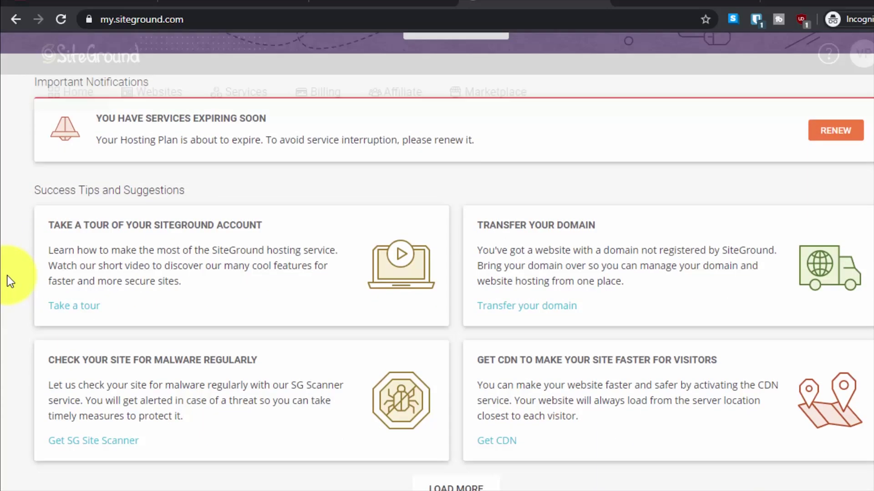
pyautogui.scroll(5, 10, 281)
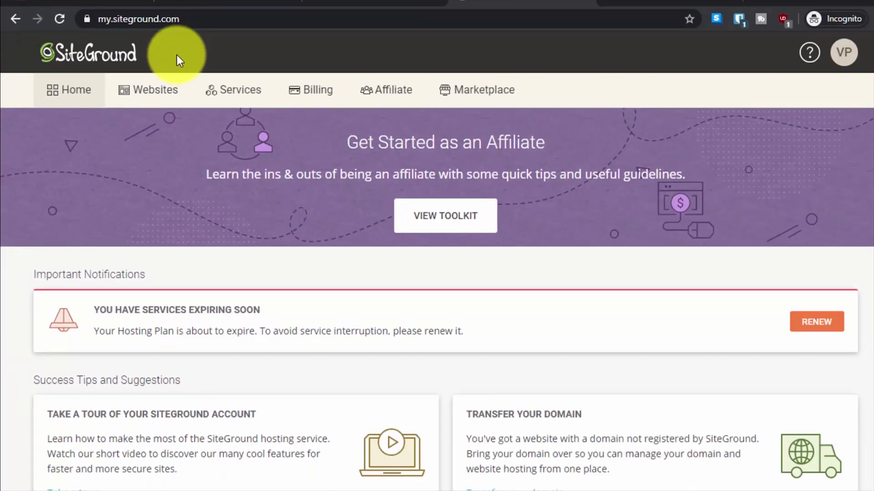
# Open Site Tools for vikasp11.sg-host.com from the Websites list
pyautogui.click(155, 95)
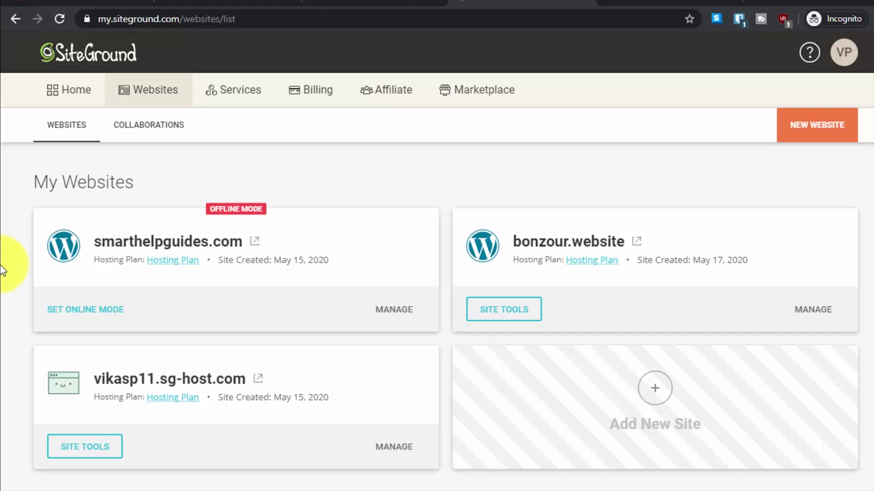
pyautogui.scroll(-1, 4, 265)
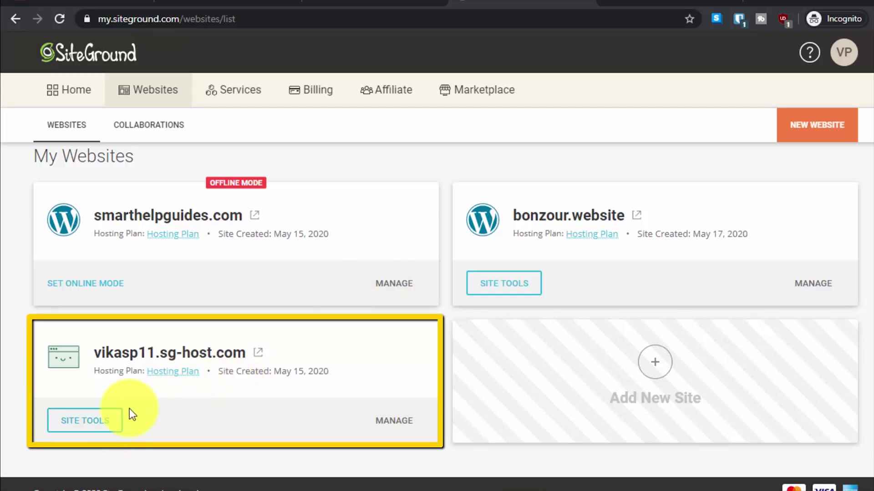
pyautogui.click(113, 416)
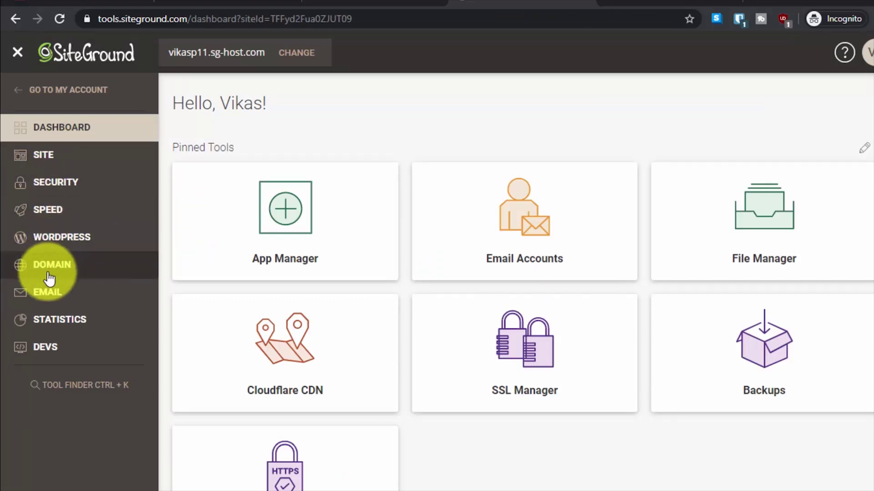
# Create the subdomain testcdn under Domain > Subdomains and check its confirmation message
pyautogui.click(27, 263)
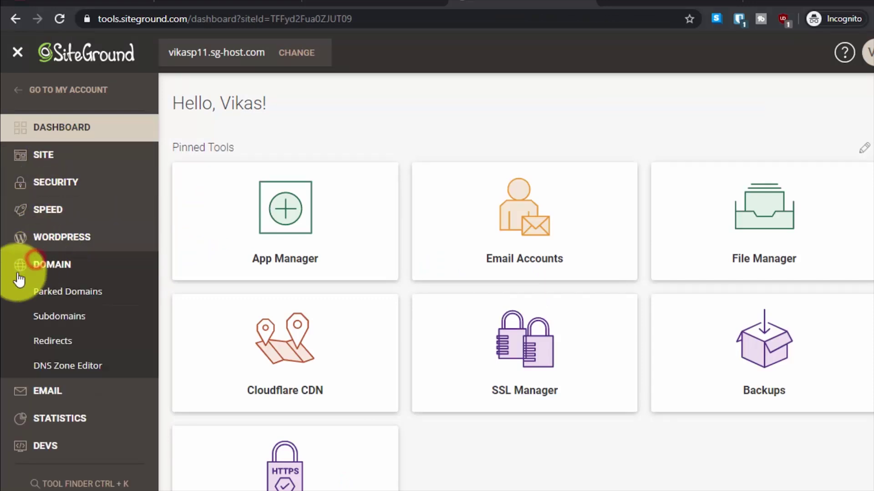
pyautogui.click(64, 319)
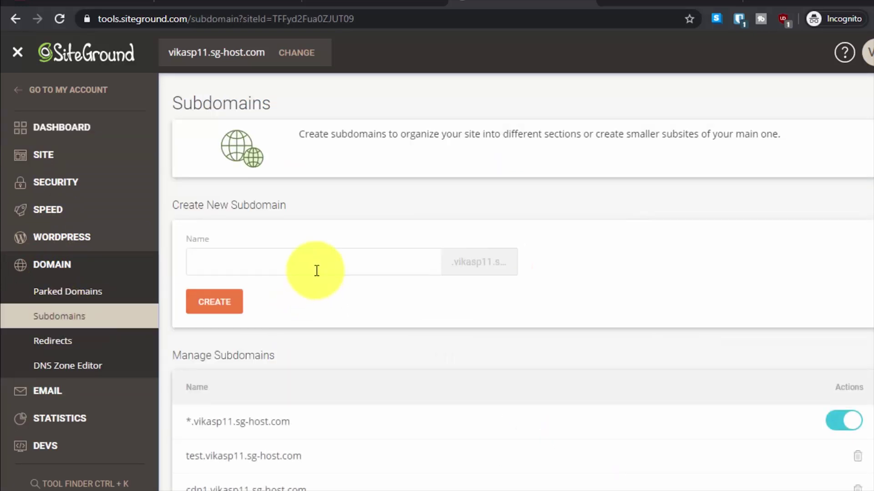
pyautogui.click(316, 270)
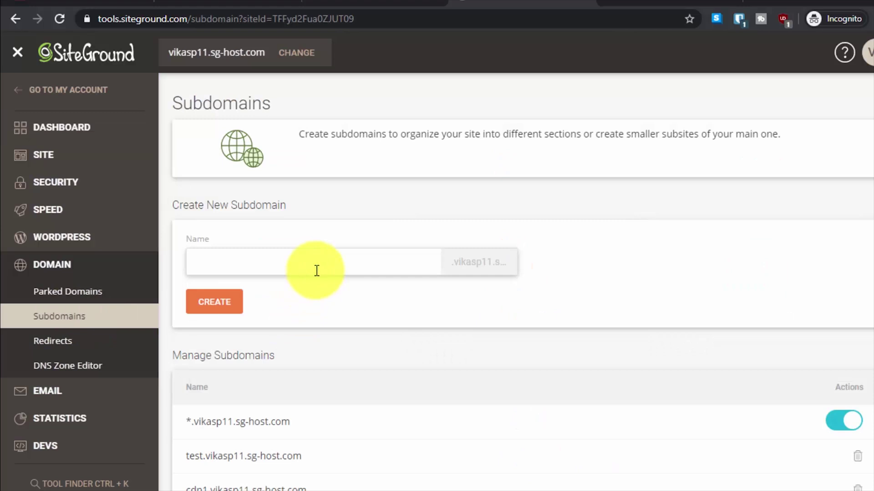
pyautogui.write('testcdn')
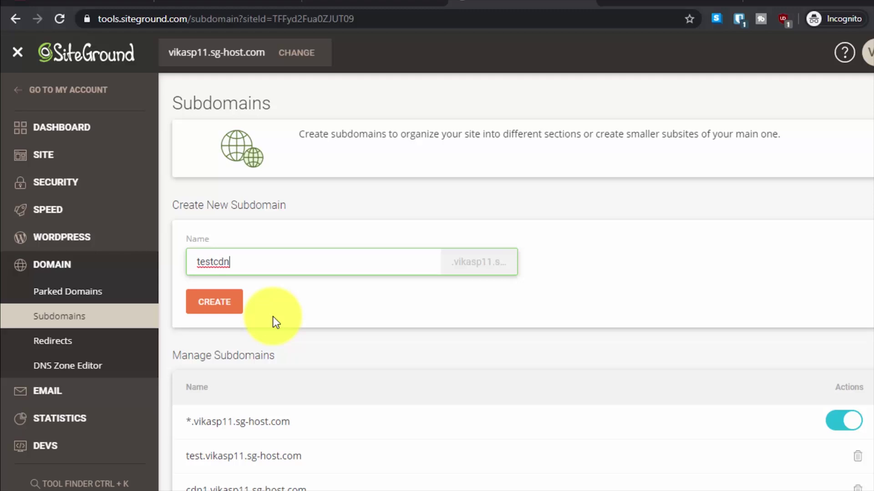
pyautogui.click(214, 304)
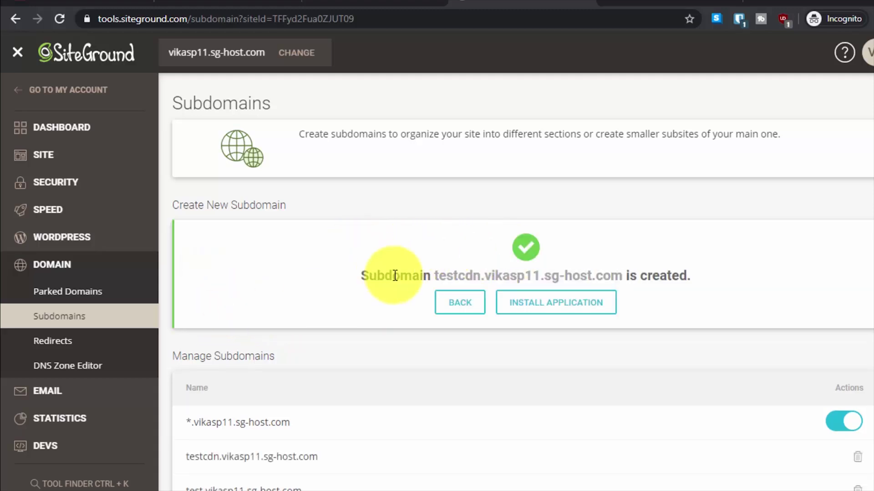
pyautogui.moveTo(395, 276); pyautogui.dragTo(649, 264)
pyautogui.click(667, 266)
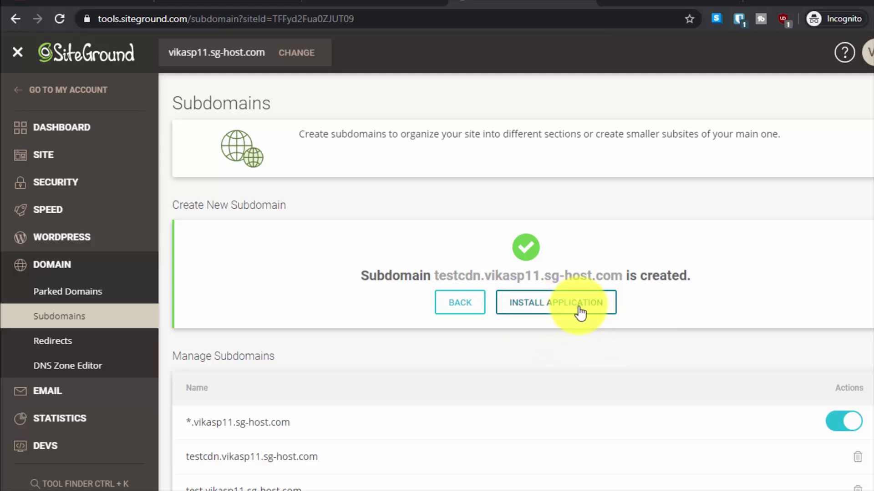
# Start an application install on the new subdomain and choose WordPress
pyautogui.click(558, 313)
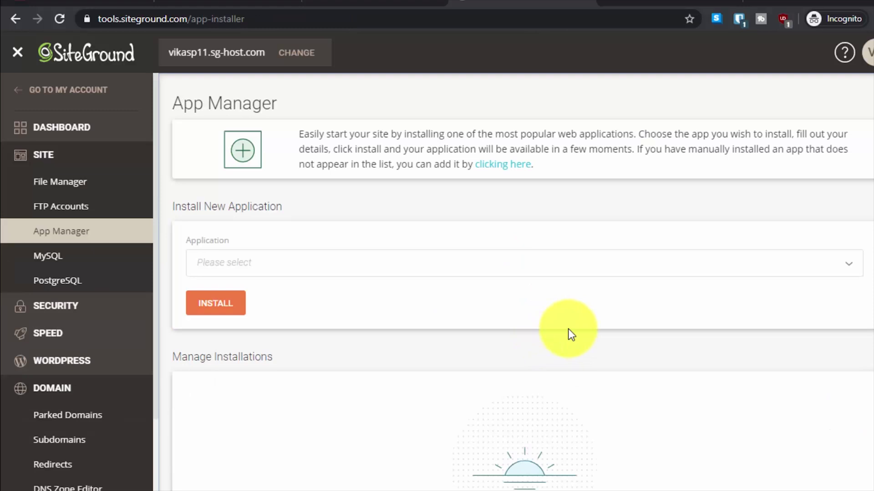
pyautogui.click(342, 263)
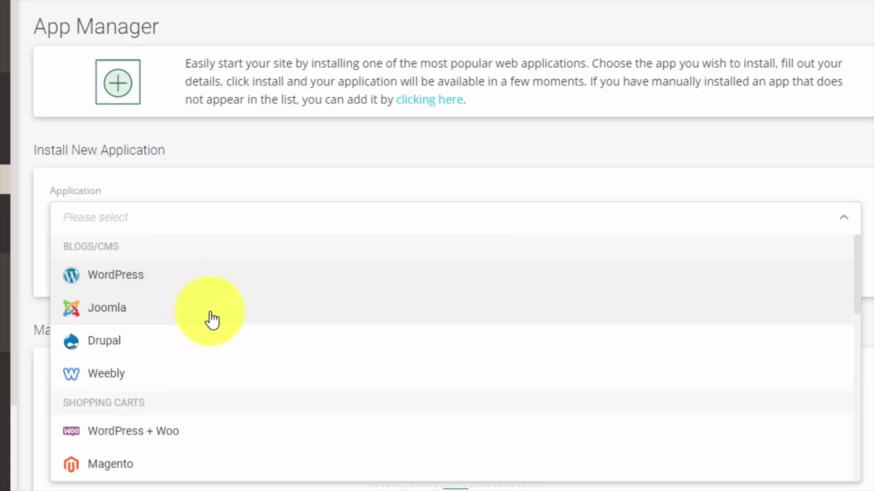
pyautogui.click(206, 280)
pyautogui.scroll(-4, 222, 330)
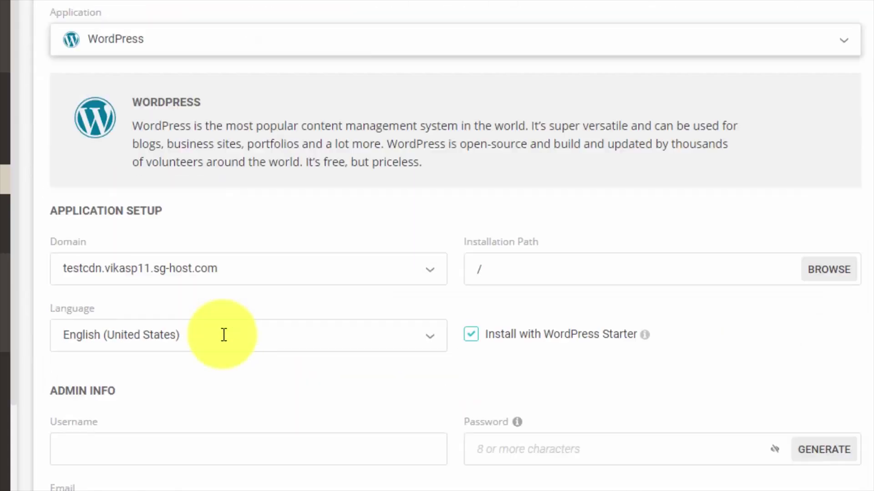
pyautogui.scroll(-2, 224, 335)
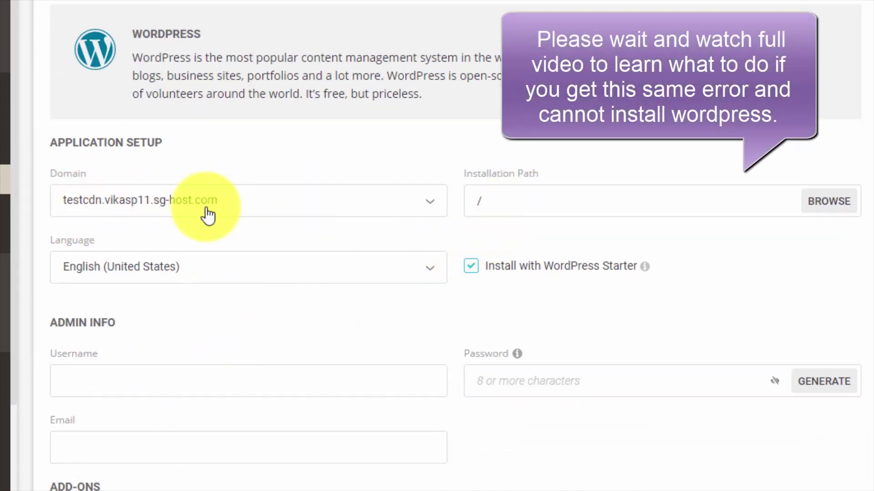
# Leave the installation path at root '/' after typing and removing 'folder'
pyautogui.click(549, 198)
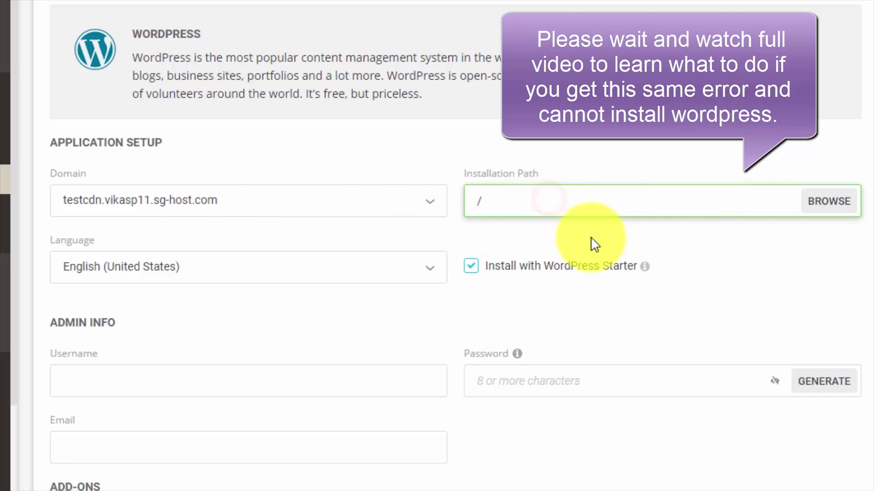
pyautogui.click(587, 238)
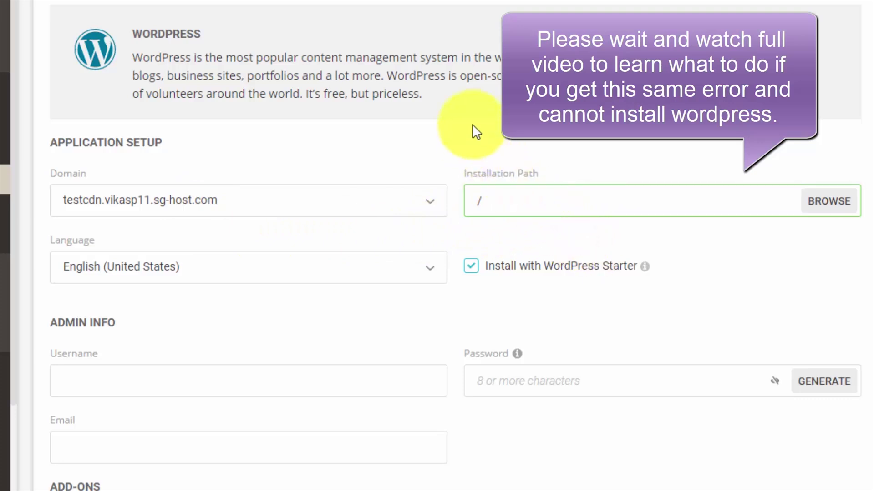
pyautogui.click(532, 200)
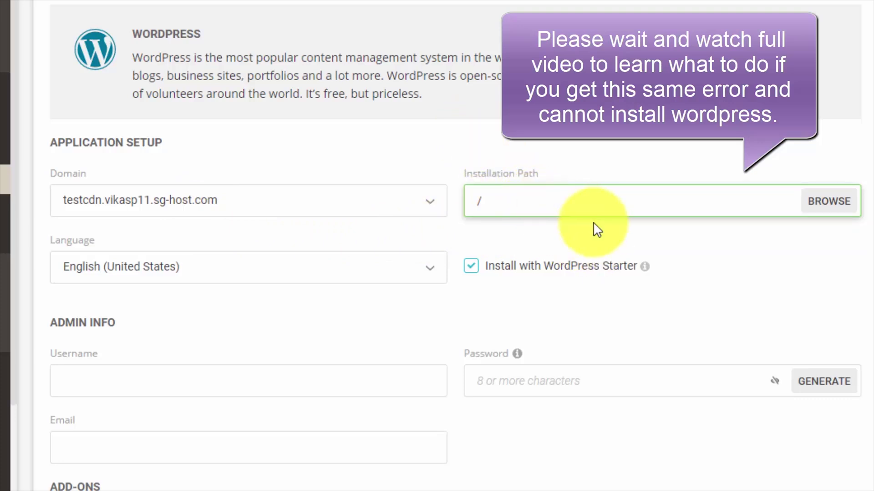
pyautogui.write('folder')
pyautogui.scroll(-3, 594, 222)
pyautogui.moveTo(482, 117); pyautogui.dragTo(490, 120)
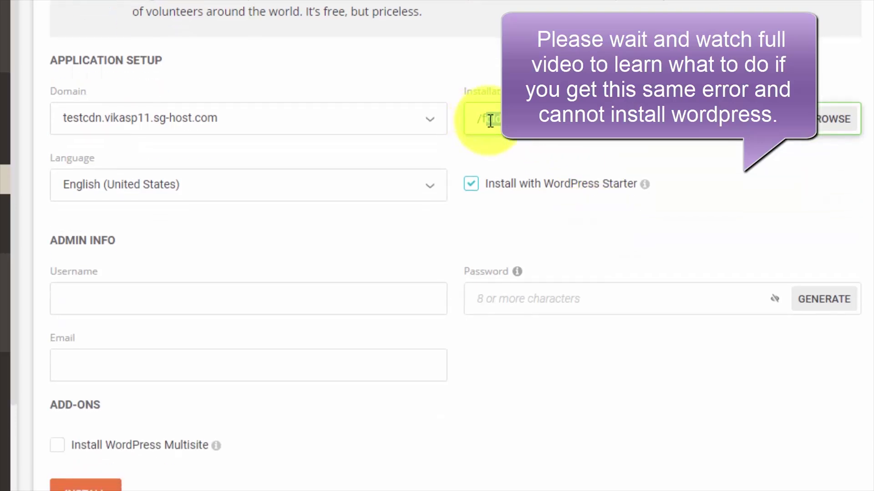
pyautogui.click(139, 249)
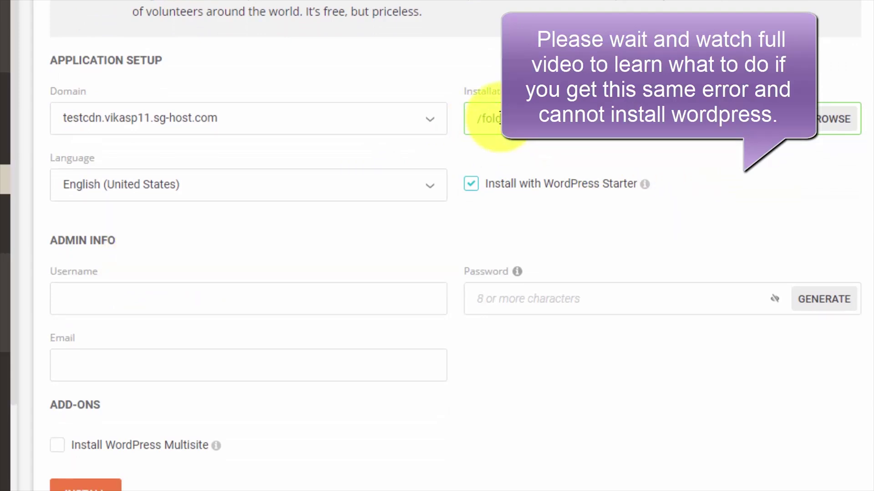
pyautogui.moveTo(483, 118); pyautogui.dragTo(594, 146)
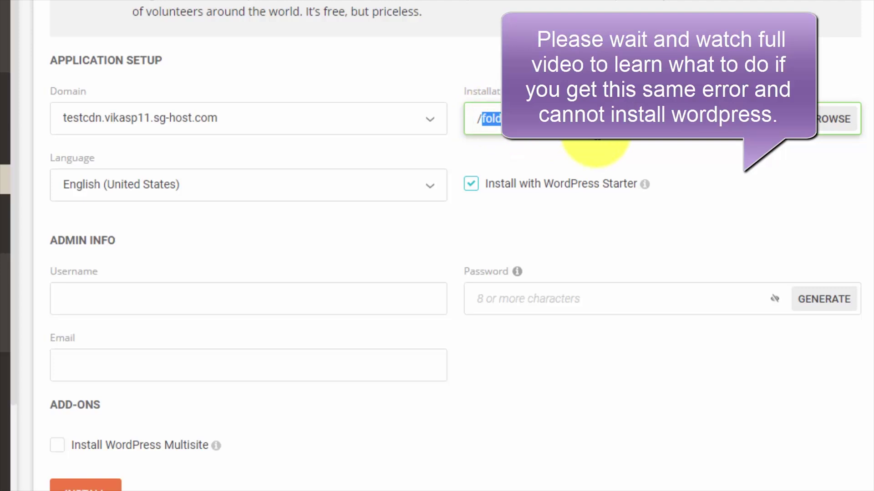
pyautogui.press('BackSpace')
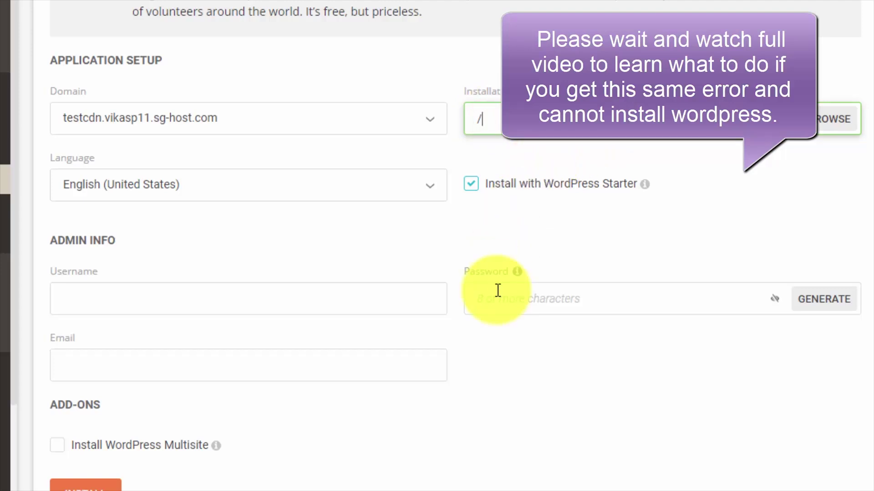
# Enter admin username 'best' and generate and copy a strong admin password
pyautogui.click(493, 288)
pyautogui.click(256, 296)
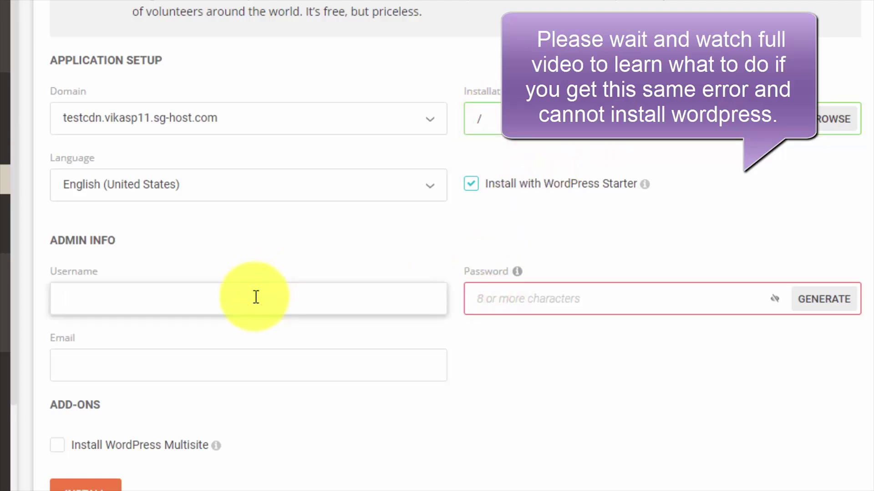
pyautogui.write('bestwp')
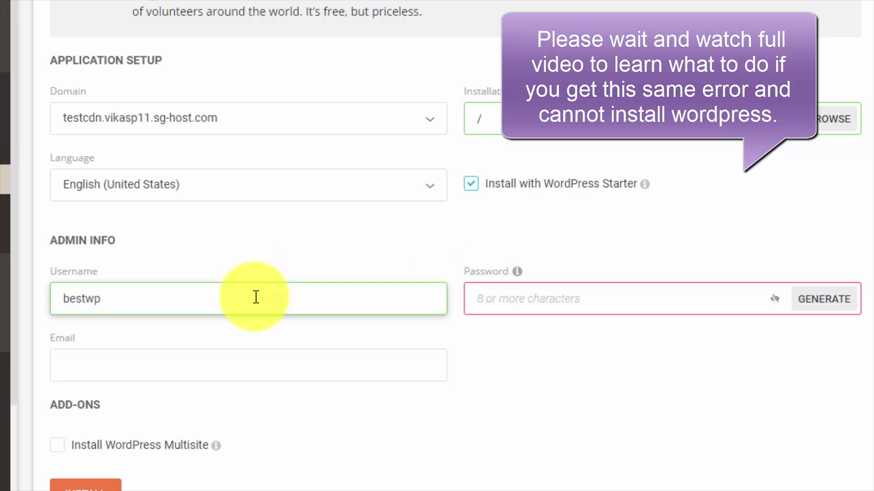
pyautogui.press('Tab')
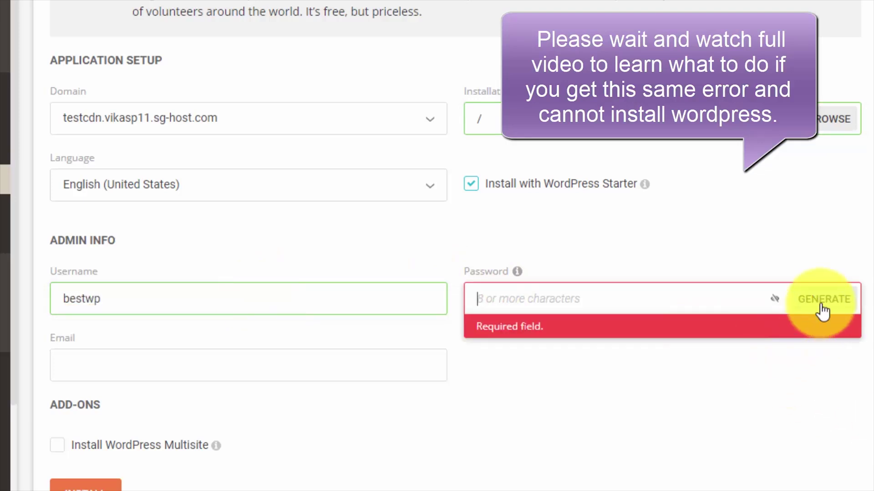
pyautogui.click(821, 299)
pyautogui.click(273, 364)
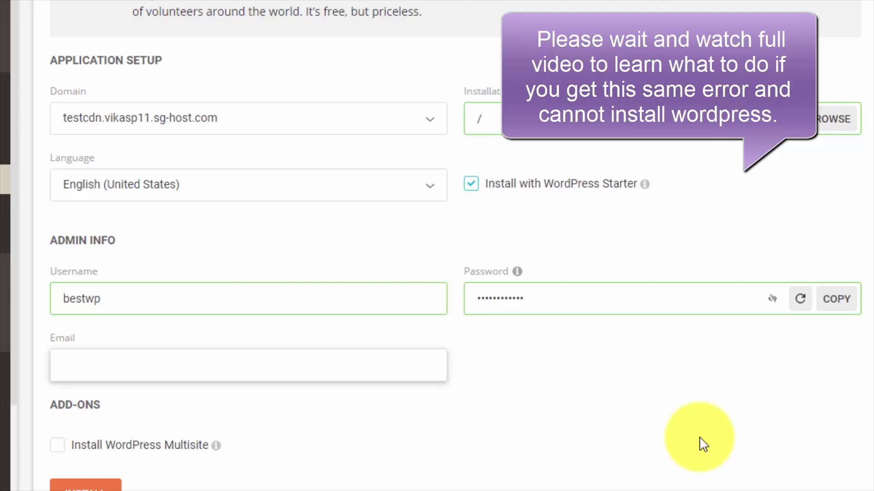
pyautogui.scroll(-2, 723, 382)
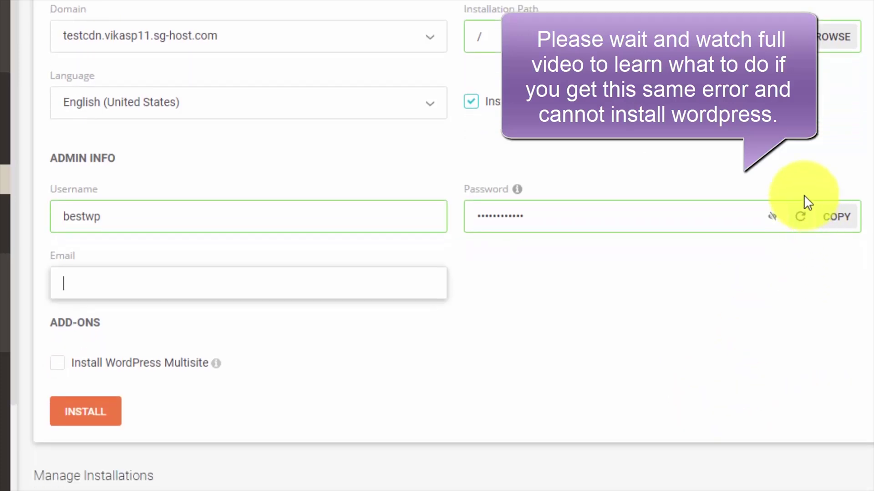
pyautogui.click(841, 219)
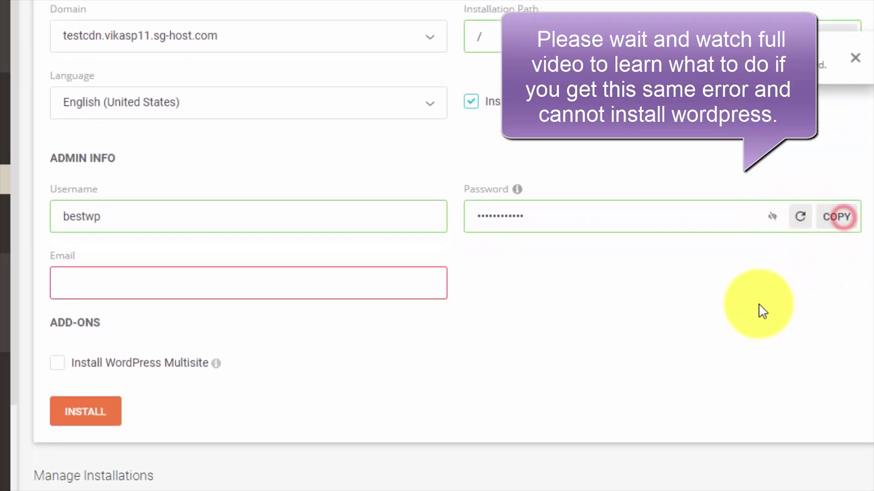
# Fill in the admin email and run the install, which fails with 'Missing SiteToken'
pyautogui.click(191, 292)
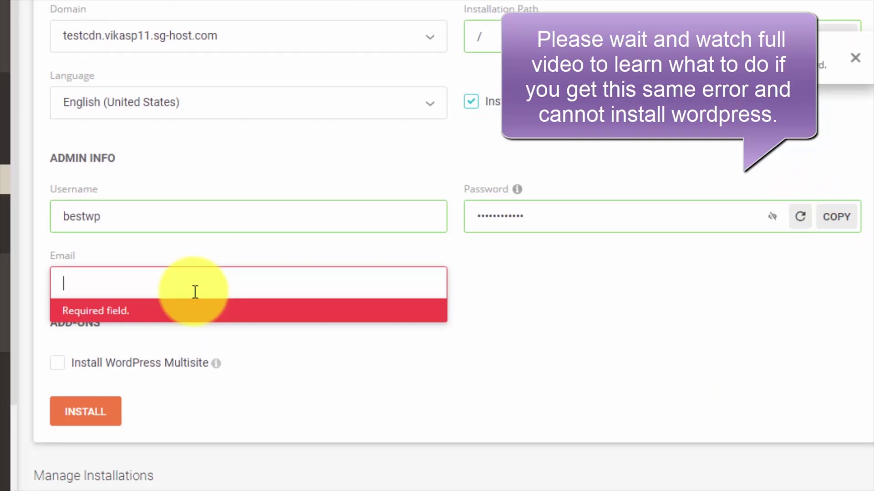
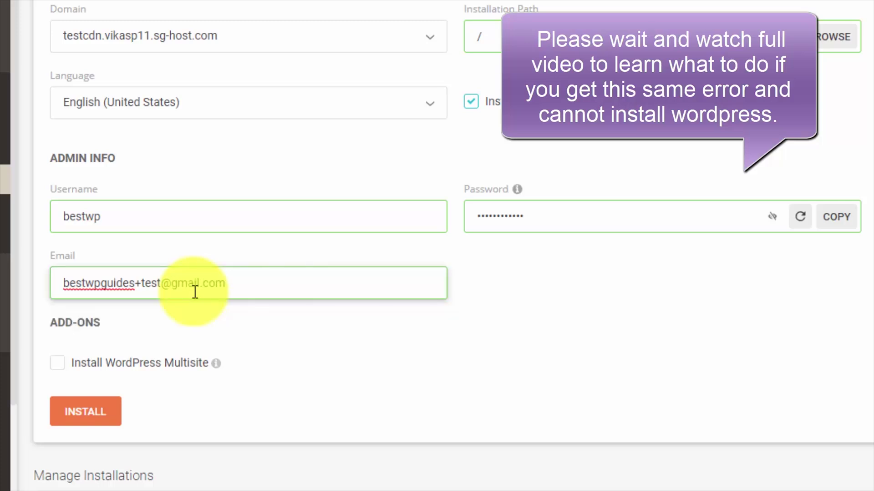
pyautogui.scroll(-5, 195, 292)
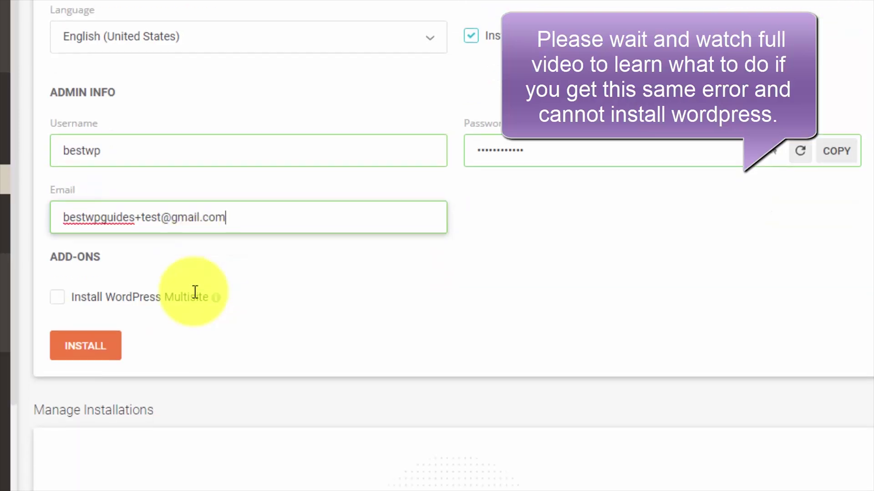
pyautogui.scroll(3, 239, 265)
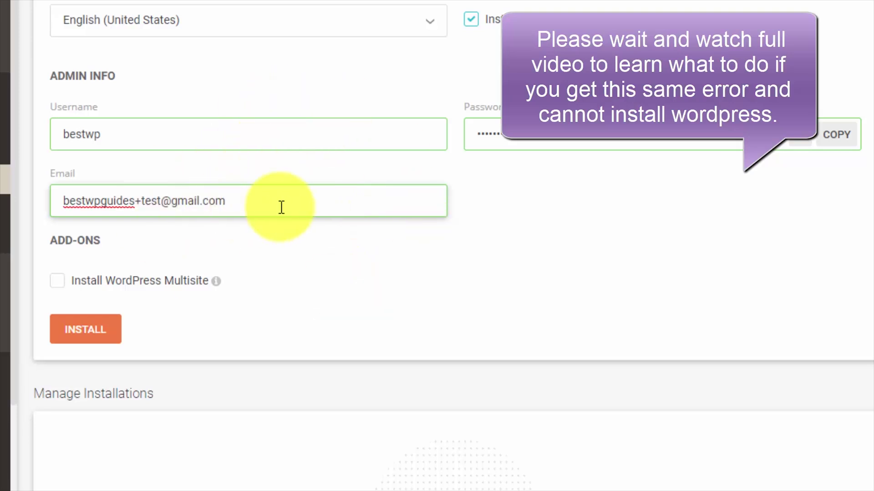
pyautogui.click(321, 262)
pyautogui.click(101, 337)
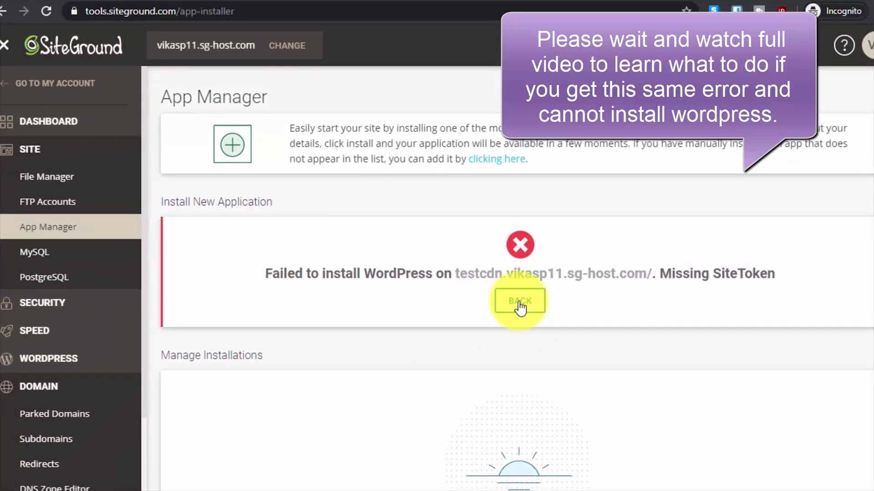
# Retry the WordPress install twice from the failure message
pyautogui.click(519, 301)
pyautogui.scroll(-6, 410, 350)
pyautogui.scroll(-6, 318, 345)
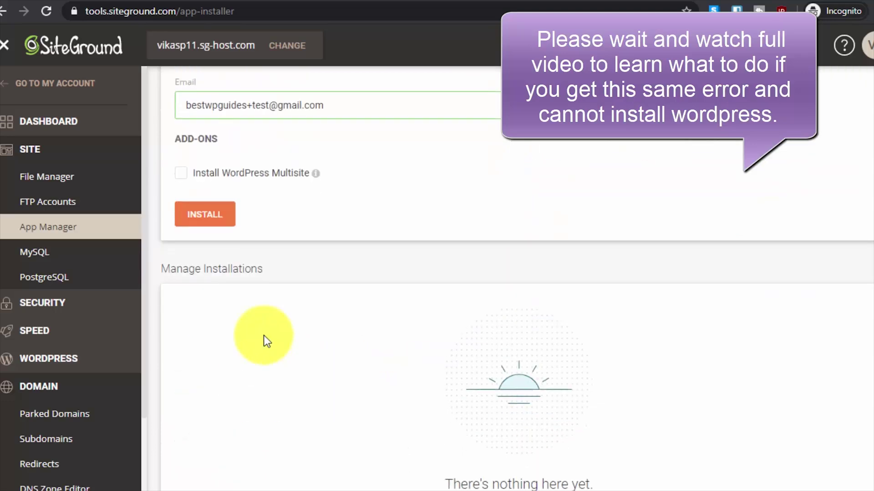
pyautogui.click(220, 220)
pyautogui.click(516, 301)
pyautogui.scroll(-5, 293, 282)
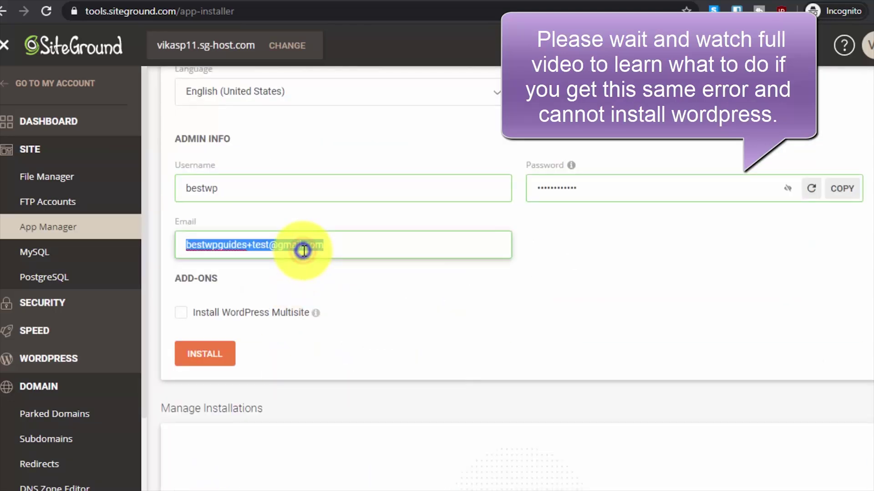
pyautogui.click(220, 350)
pyautogui.click(518, 300)
pyautogui.scroll(-3, 447, 359)
pyautogui.scroll(-3, 447, 359)
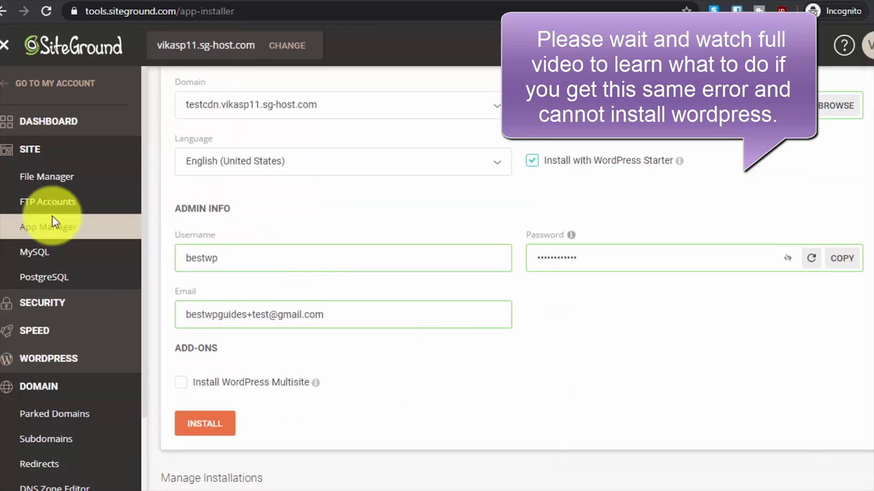
# Retry via Install & Manage with testcdn, username 'test' and generated password, then leave for My Account
pyautogui.click(11, 358)
pyautogui.click(345, 352)
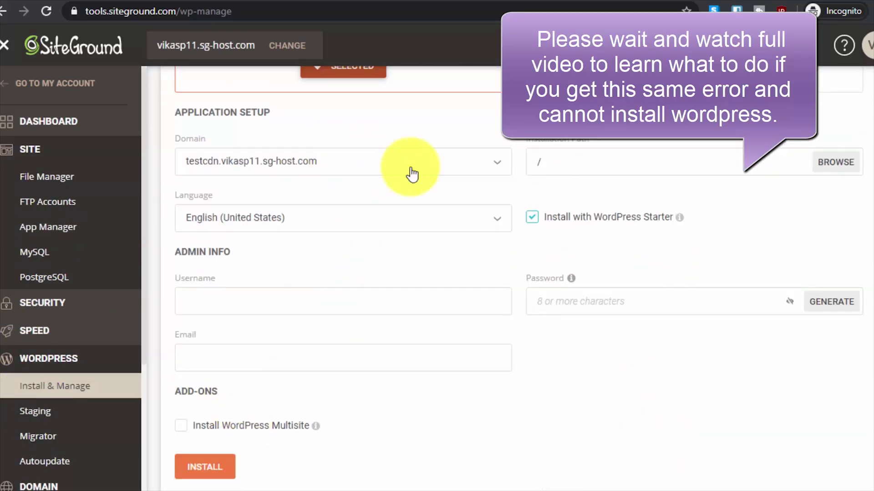
pyautogui.click(409, 172)
pyautogui.click(269, 191)
pyautogui.rightClick(277, 355)
pyautogui.click(315, 307)
pyautogui.click(244, 303)
pyautogui.write('test@gmail.com')
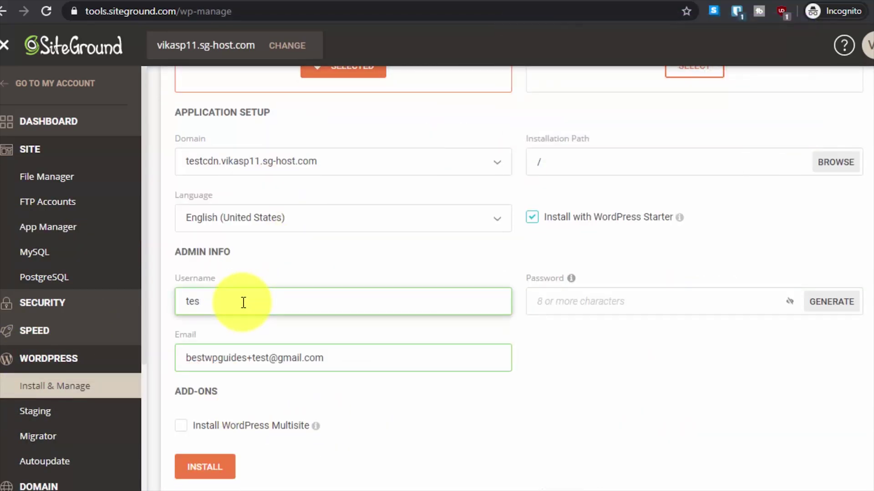
pyautogui.click(831, 302)
pyautogui.click(204, 467)
pyautogui.click(520, 316)
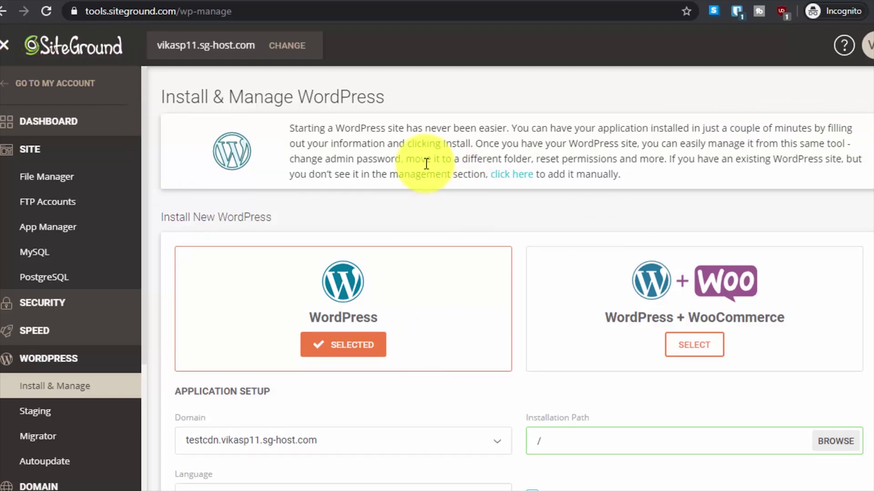
pyautogui.click(28, 79)
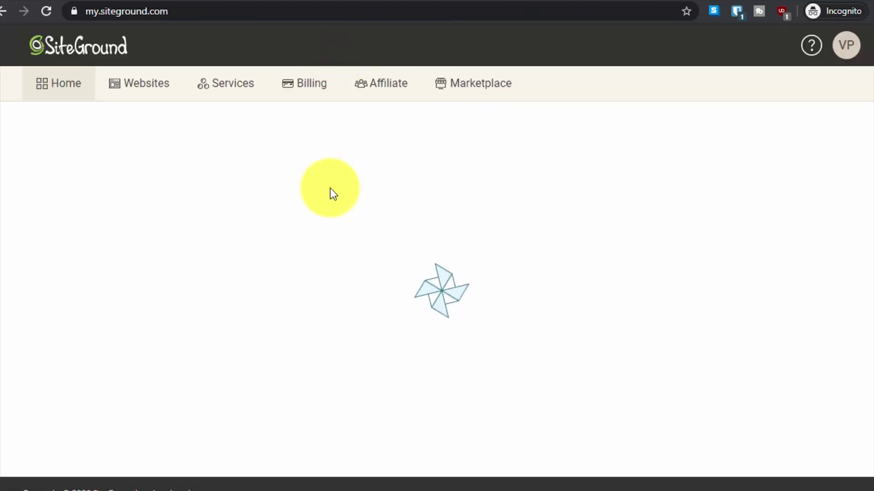
# Return to Site Tools for vikasp11.sg-host.com through the Websites list
pyautogui.scroll(-5, 5, 227)
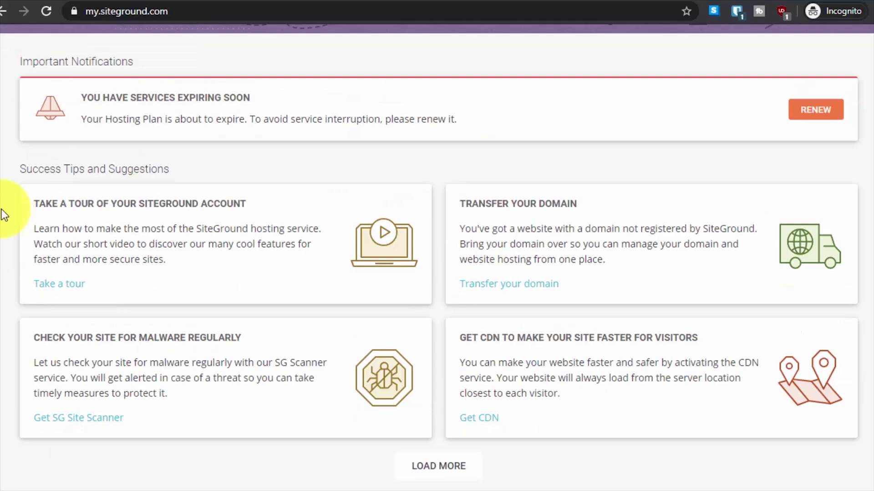
pyautogui.scroll(5, 146, 165)
pyautogui.click(139, 85)
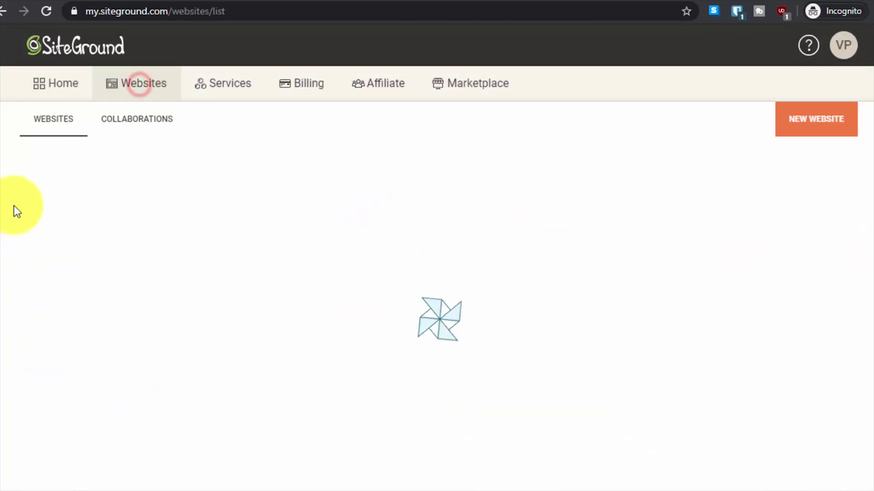
pyautogui.scroll(-1, 51, 273)
pyautogui.click(82, 426)
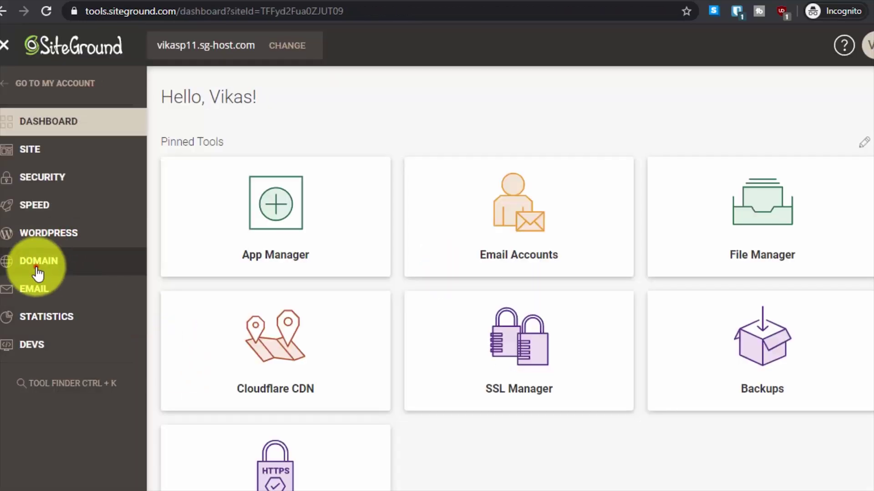
# Confirm testcdn.vikasp11.sg-host.com is listed under Subdomains, then expand the WordPress menu
pyautogui.click(38, 271)
pyautogui.click(41, 313)
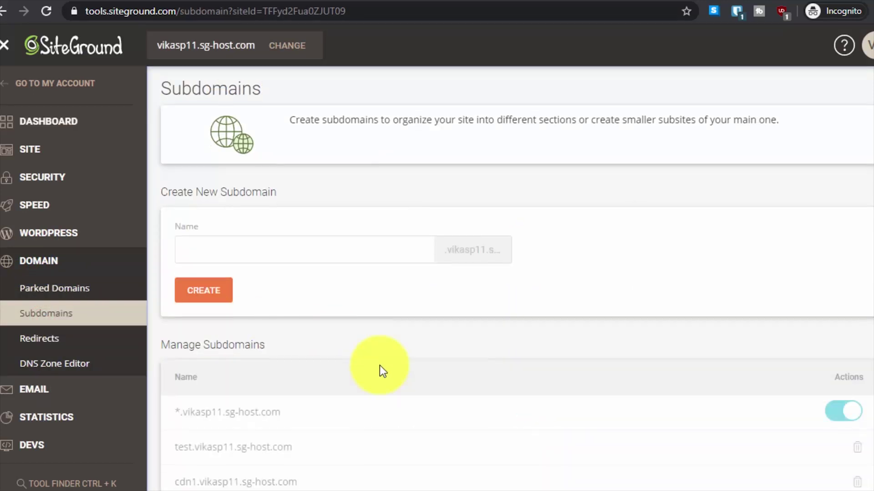
pyautogui.scroll(-1, 379, 365)
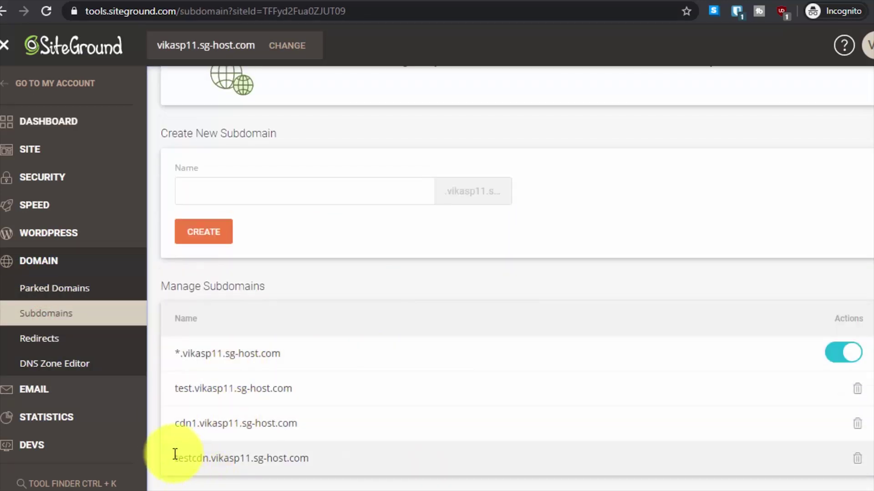
pyautogui.moveTo(175, 454); pyautogui.dragTo(310, 462)
pyautogui.click(344, 473)
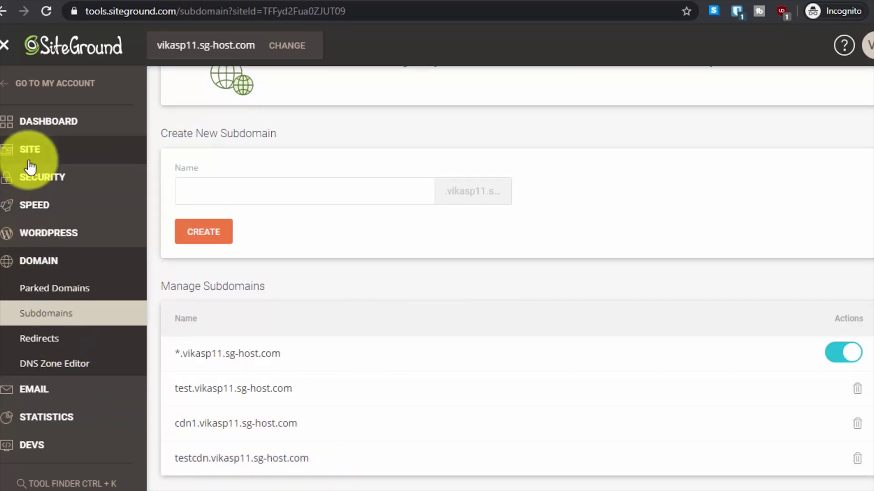
pyautogui.click(53, 233)
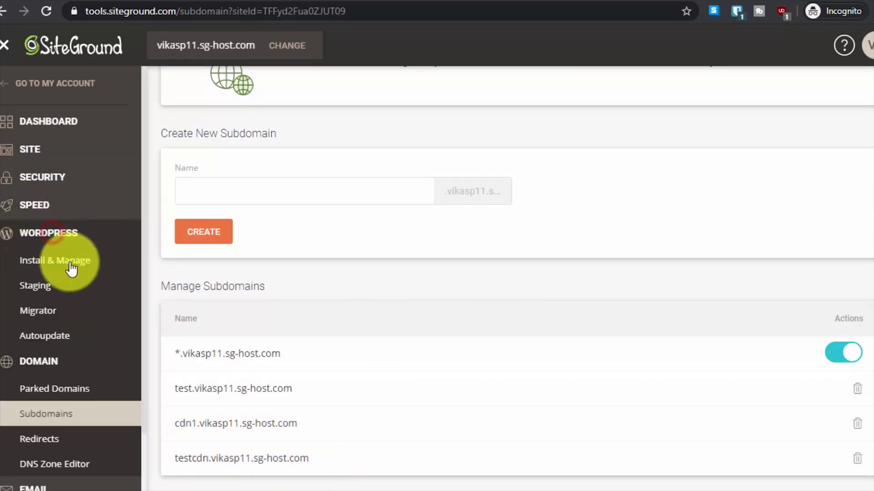
# In Install & Manage, select plain WordPress on the testcdn.vikasp11.sg-host.com domain
pyautogui.click(72, 269)
pyautogui.scroll(-1, 396, 283)
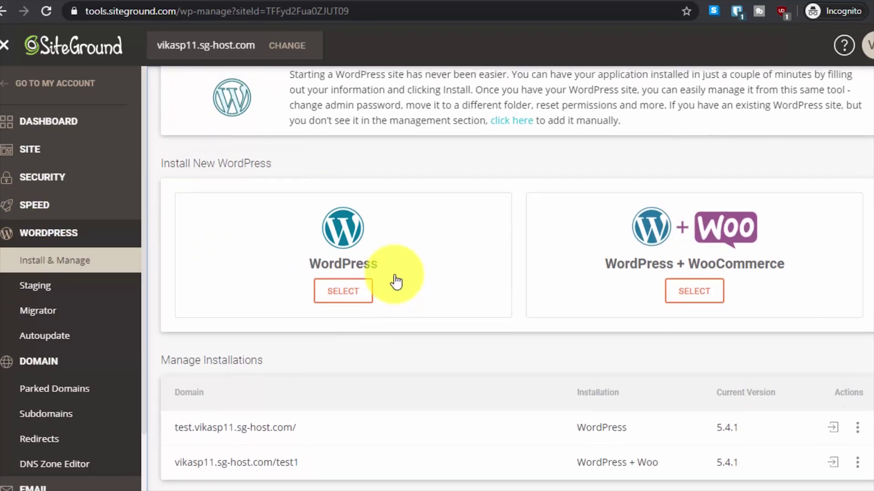
pyautogui.click(333, 289)
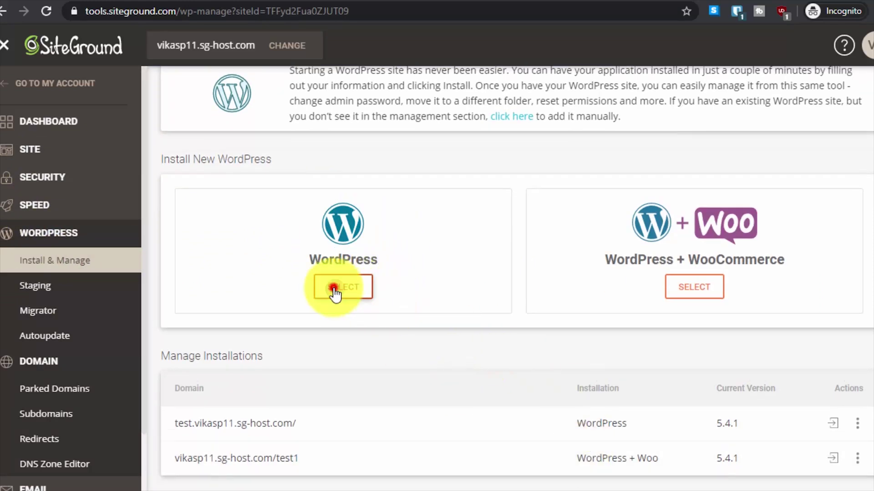
pyautogui.scroll(-3, 303, 330)
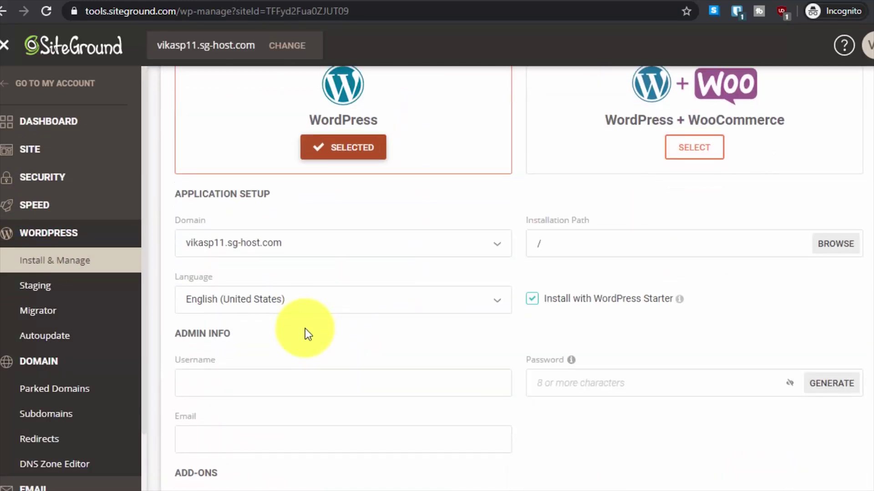
pyautogui.click(308, 243)
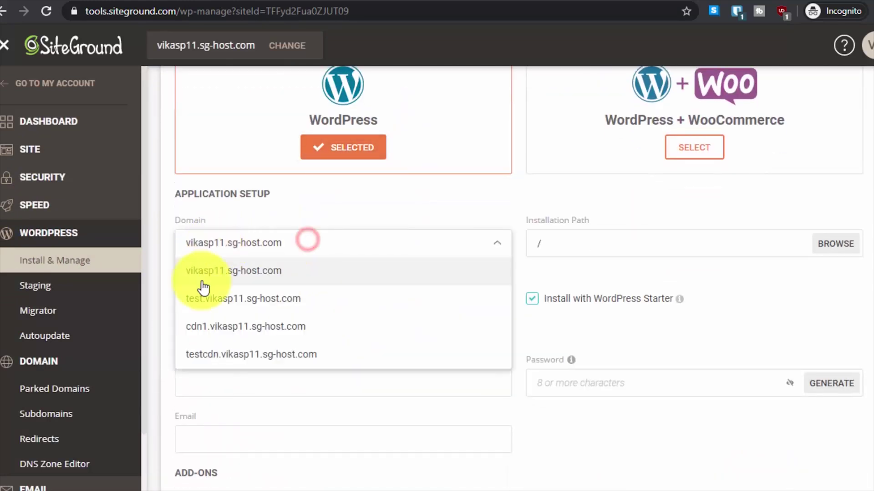
pyautogui.click(231, 354)
pyautogui.scroll(-5, 309, 340)
# Replace the pasted text in the admin email field with the correct email address
pyautogui.click(268, 231)
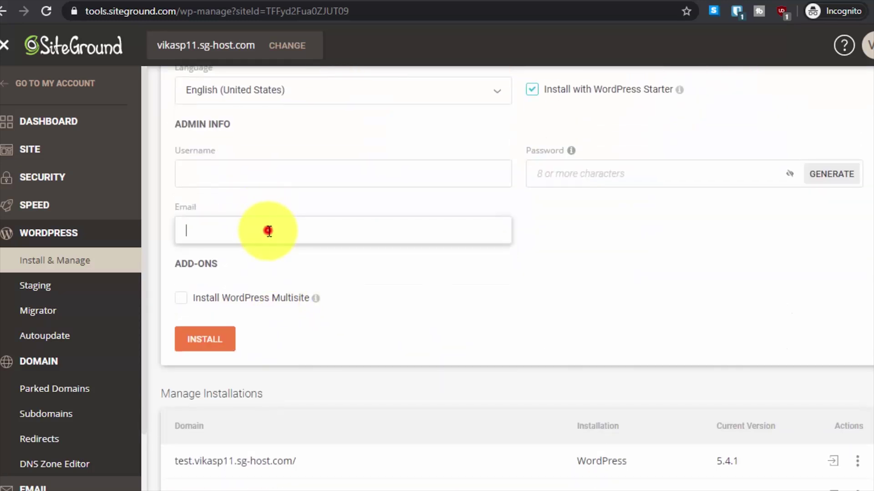
pyautogui.rightClick(270, 237)
pyautogui.click(330, 336)
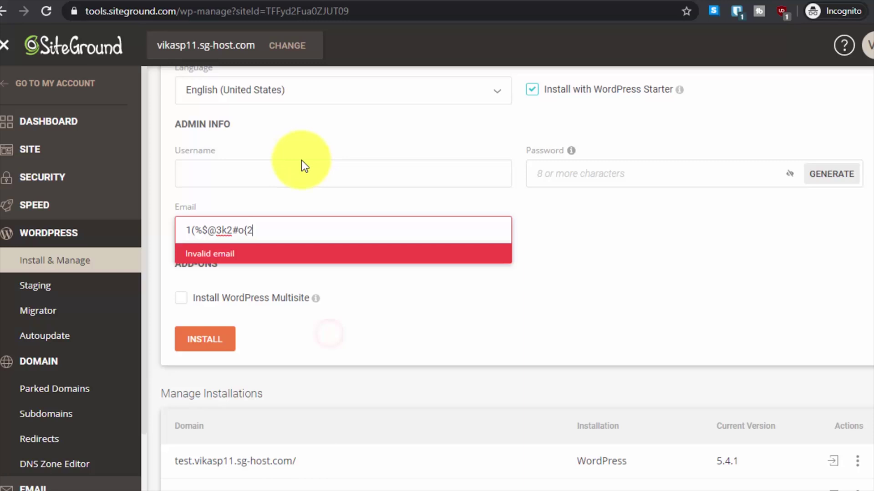
pyautogui.click(300, 164)
pyautogui.moveTo(286, 221); pyautogui.dragTo(205, 228)
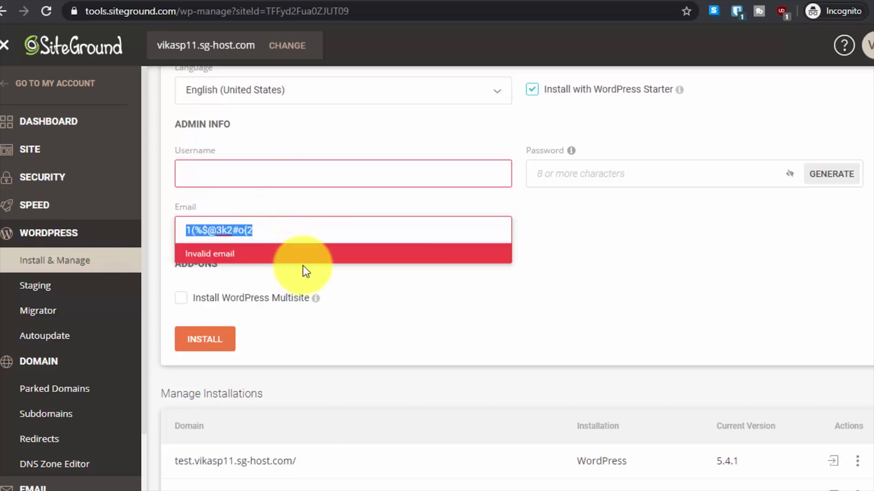
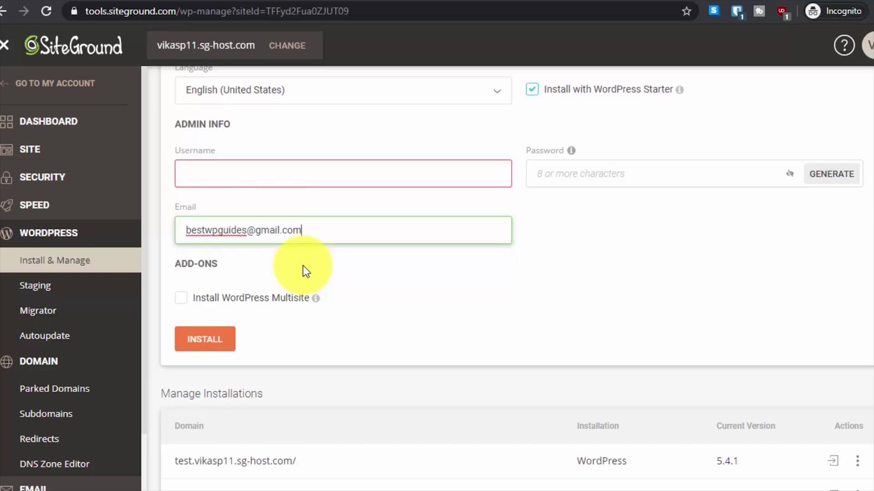
# Set admin username 'test123', generate and copy a password, and start the install
pyautogui.click(377, 180)
pyautogui.write('te')
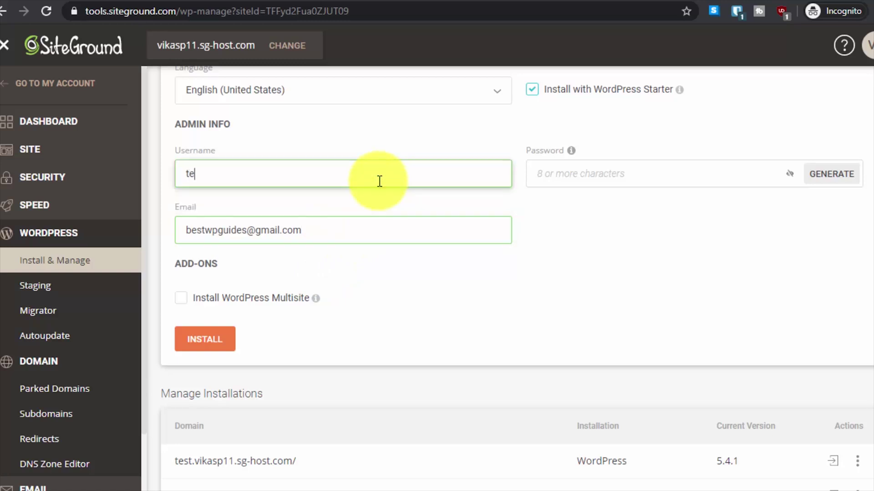
pyautogui.write('stttt')
pyautogui.press('BackSpace')
pyautogui.press('BackSpace')
pyautogui.press('BackSpace')
pyautogui.write('123')
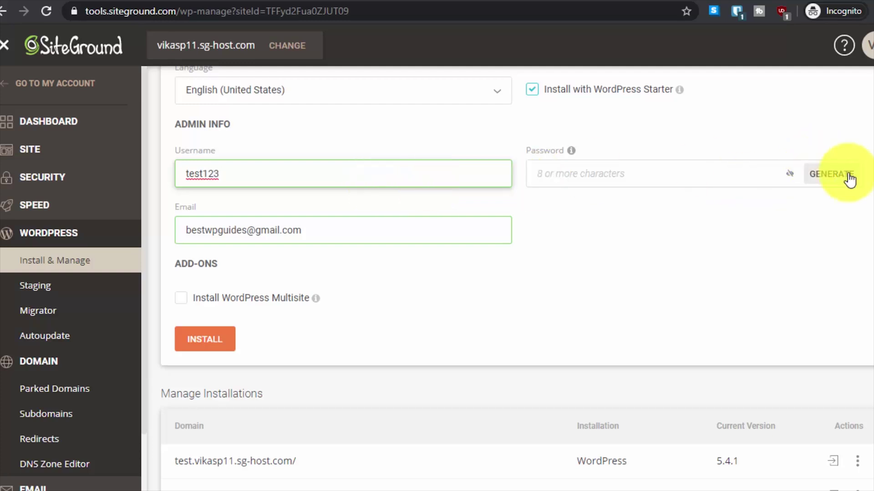
pyautogui.click(845, 176)
pyautogui.click(844, 173)
pyautogui.click(219, 342)
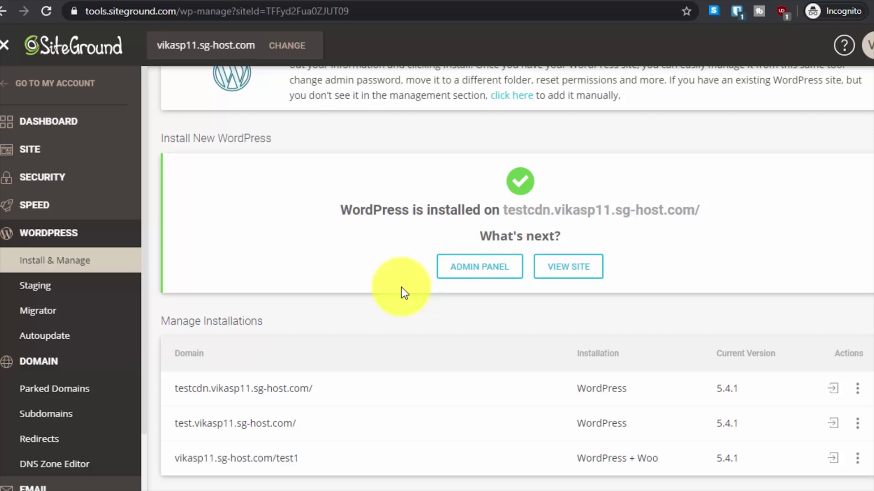
# Review the confirmation that WordPress 5.4.1 is installed on testcdn.vikasp11.sg-host.com/
pyautogui.click(384, 212)
pyautogui.moveTo(396, 213); pyautogui.dragTo(478, 212)
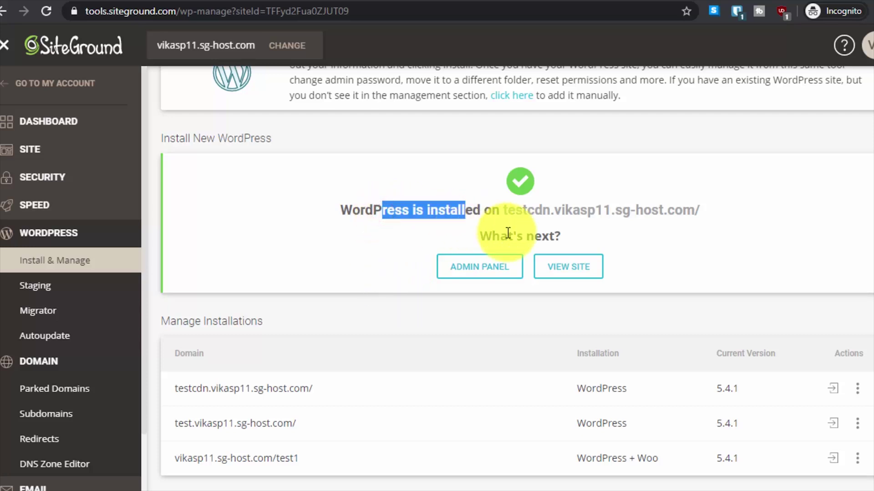
pyautogui.click(570, 234)
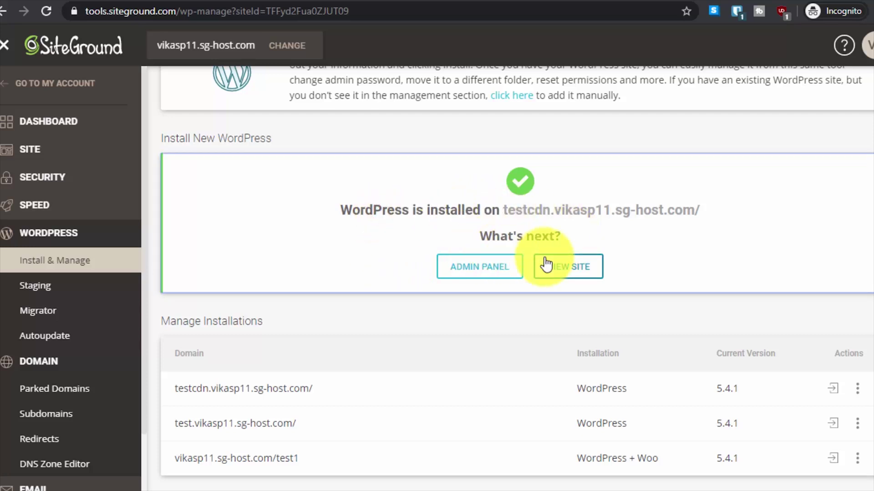
# Open the testcdn.vikasp11.sg-host.com site and review its 'server IP address not found' error
pyautogui.click(570, 271)
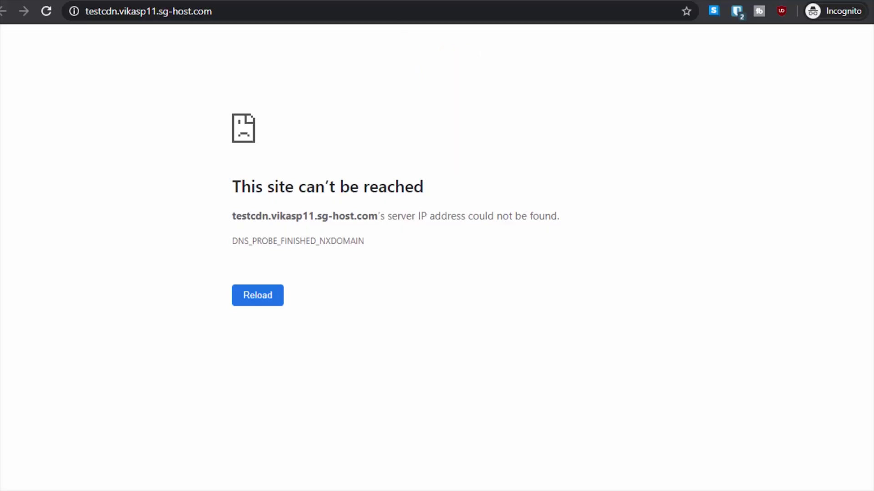
pyautogui.moveTo(447, 236); pyautogui.dragTo(208, 195)
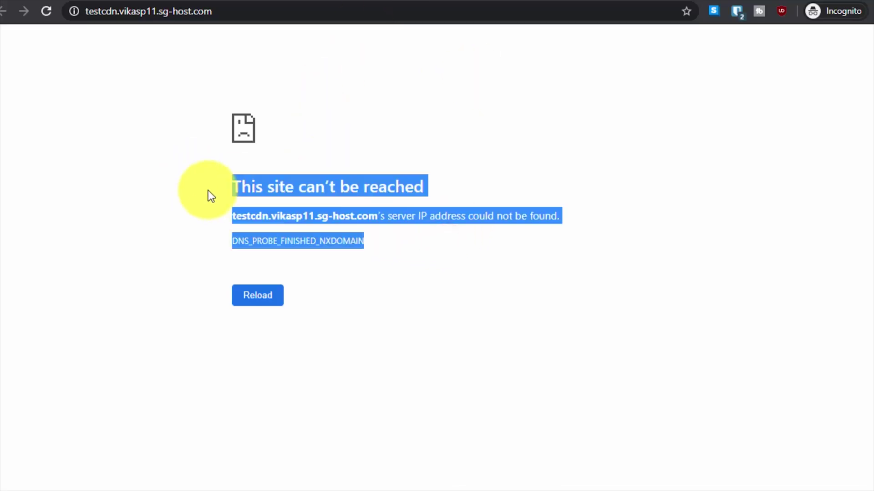
pyautogui.click(381, 244)
# Note the DNS_PROBE_FINISHED_NXDOMAIN error code, then return to SiteGround Site Tools
pyautogui.moveTo(243, 239); pyautogui.dragTo(286, 217)
pyautogui.click(423, 134)
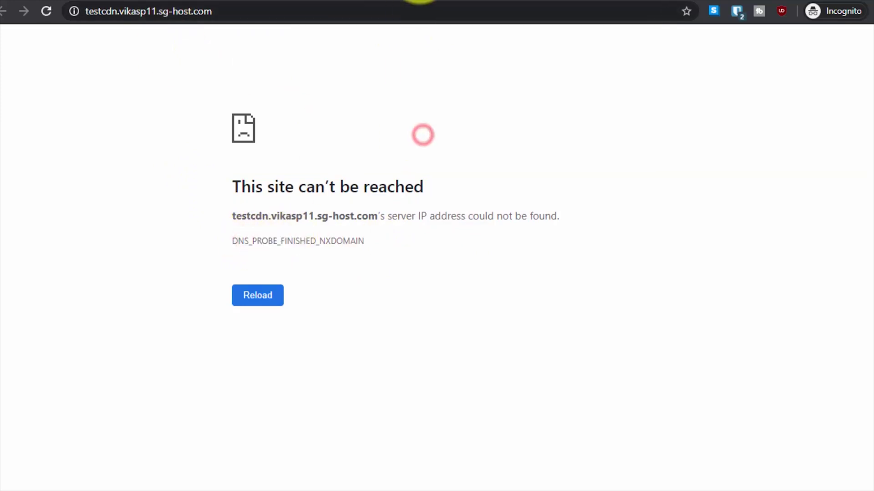
pyautogui.click(422, 0)
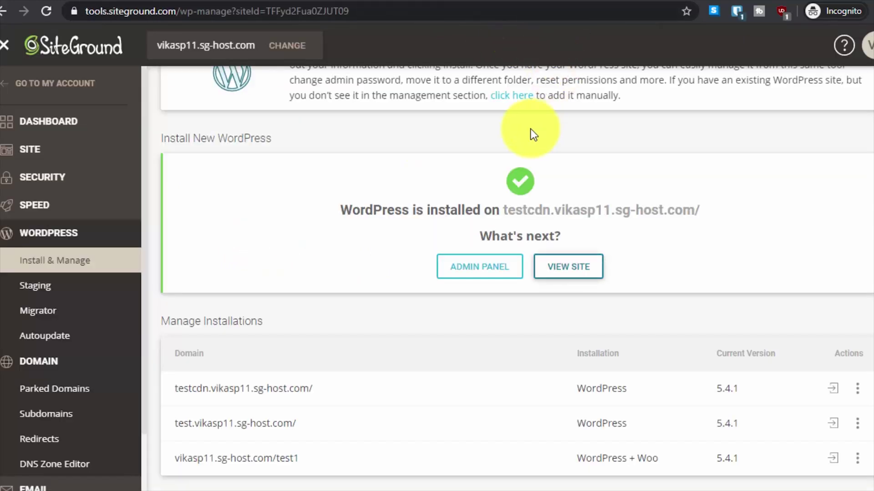
pyautogui.scroll(2, 339, 199)
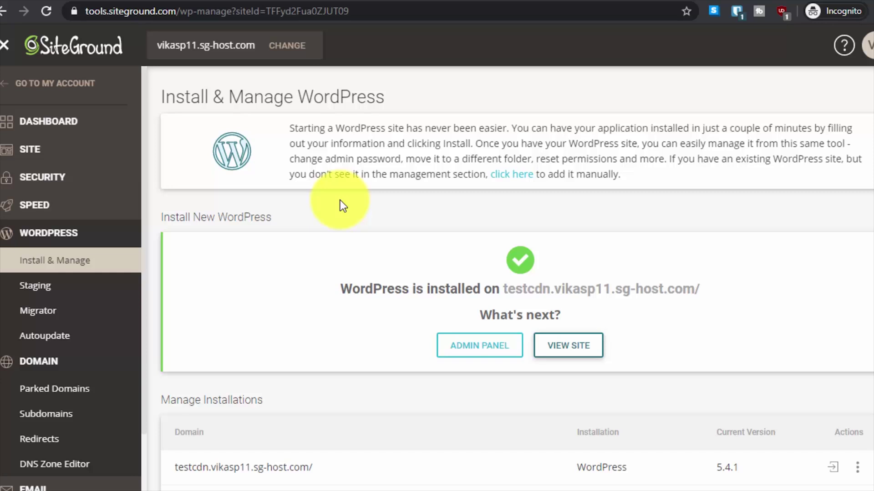
pyautogui.scroll(-2, 400, 305)
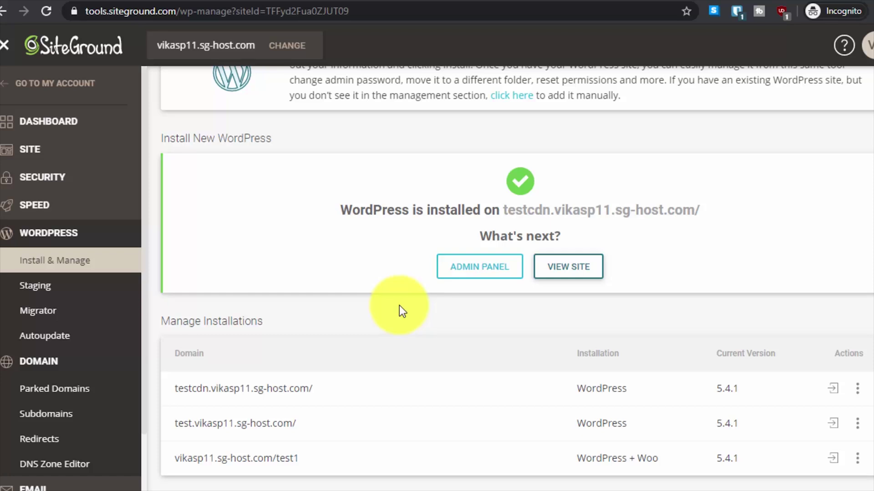
pyautogui.scroll(2, 397, 306)
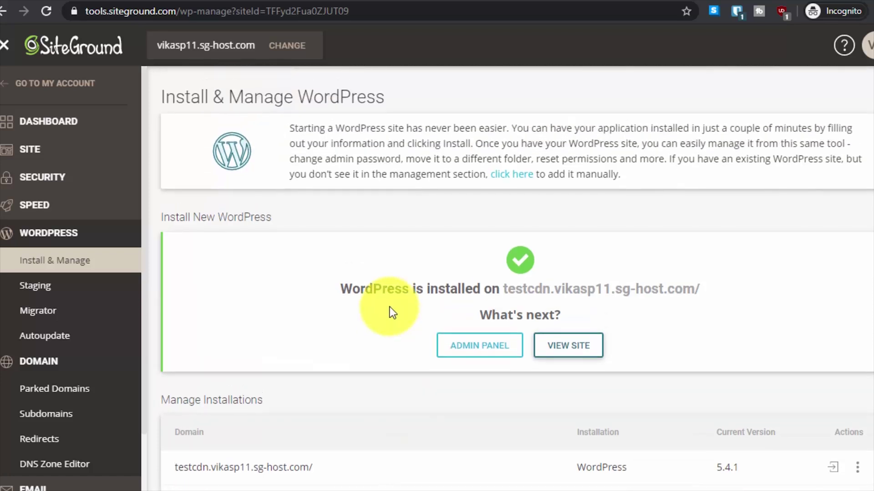